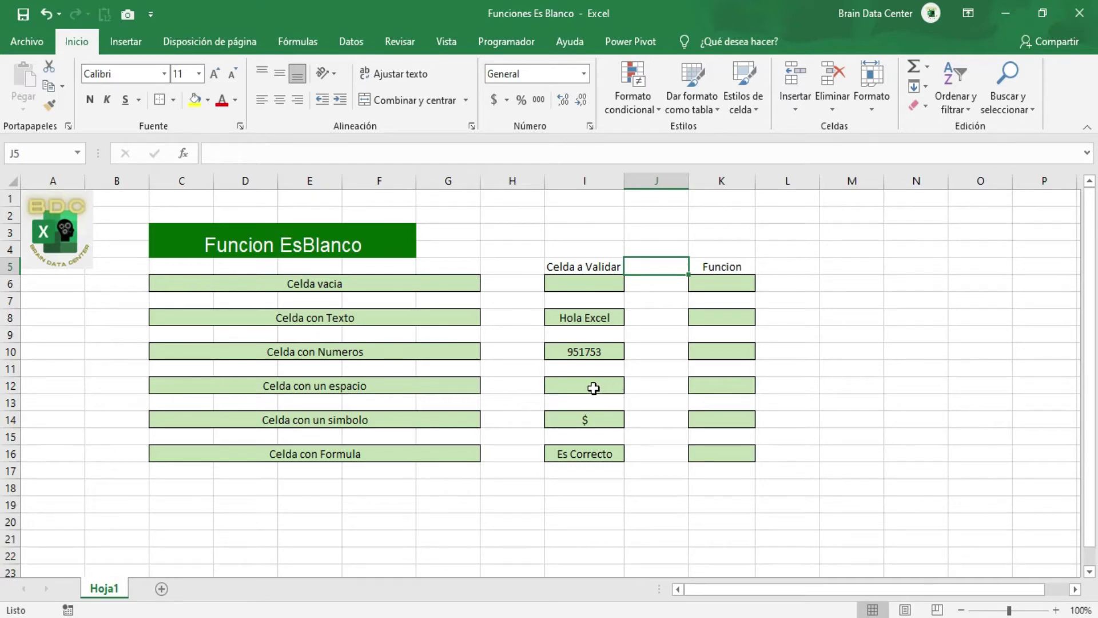
Inspect the space-only test cell I12 and the Es Correcto formula in I16 without changing them.
double_click(593, 388)
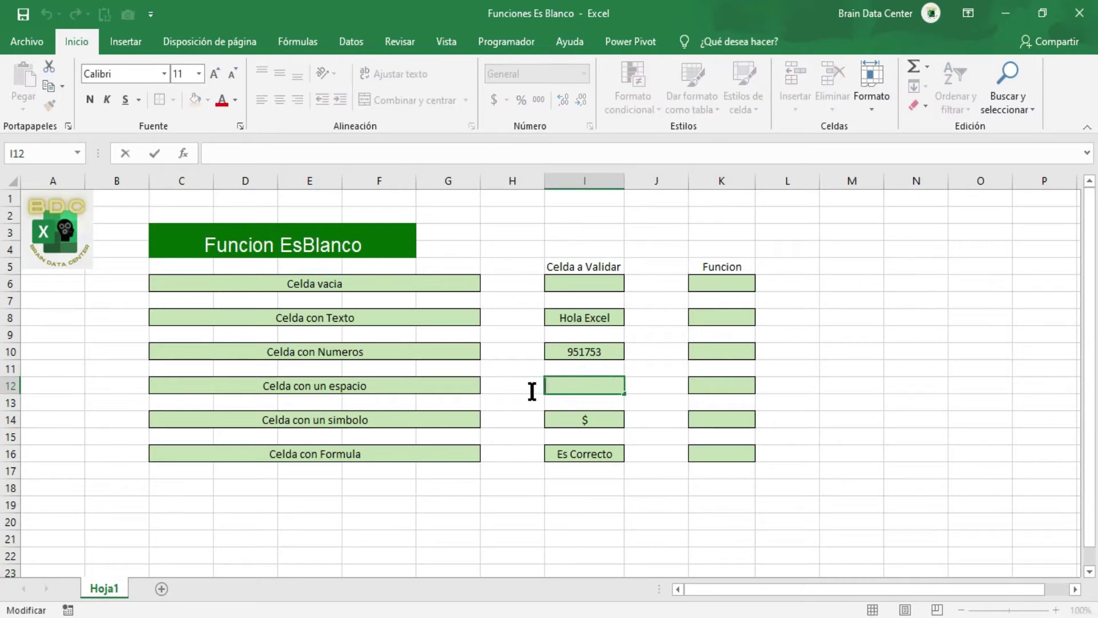
click(640, 390)
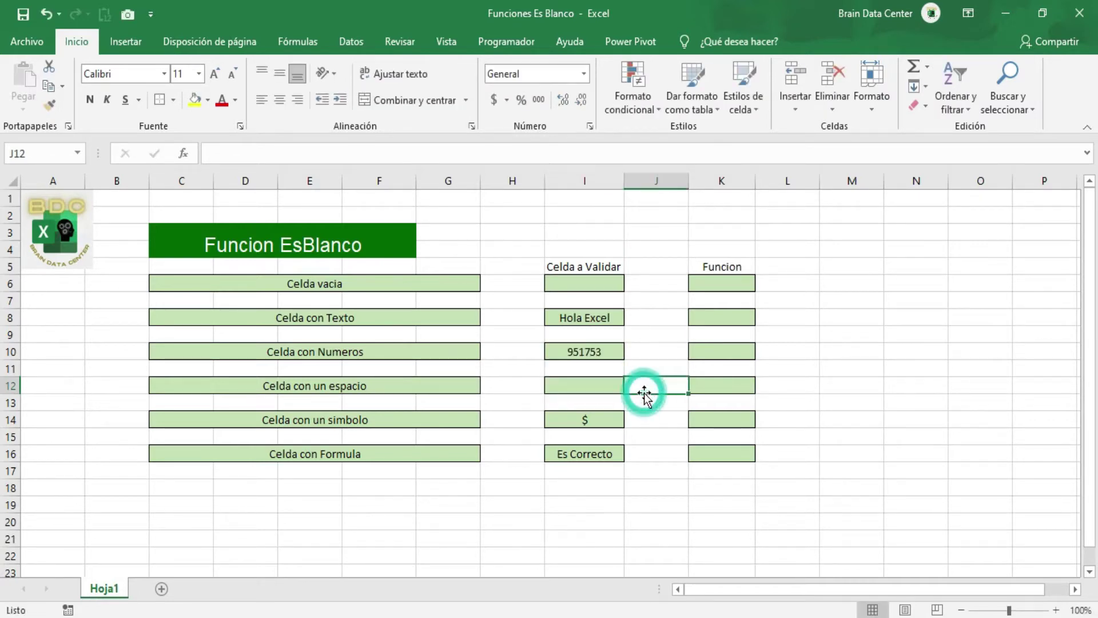
click(594, 383)
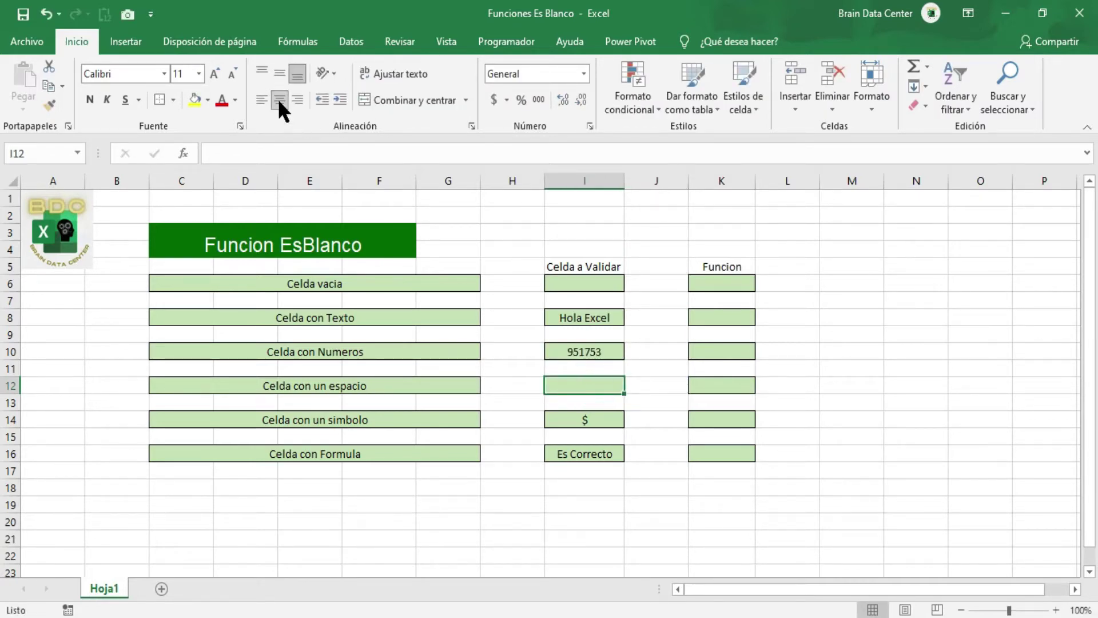
click(279, 101)
click(604, 383)
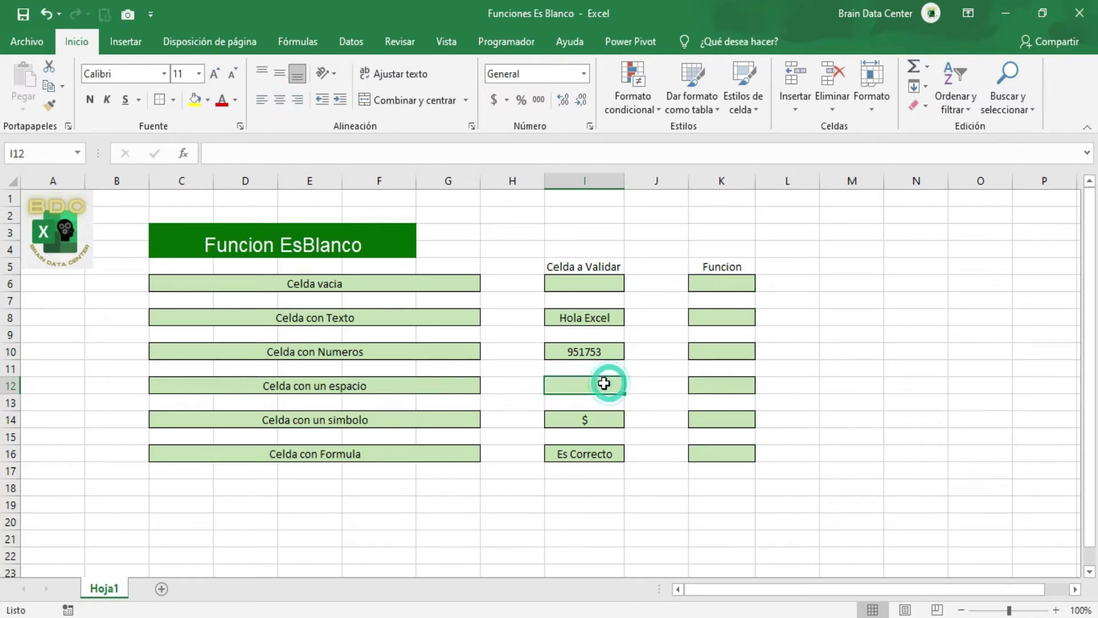
double_click(605, 383)
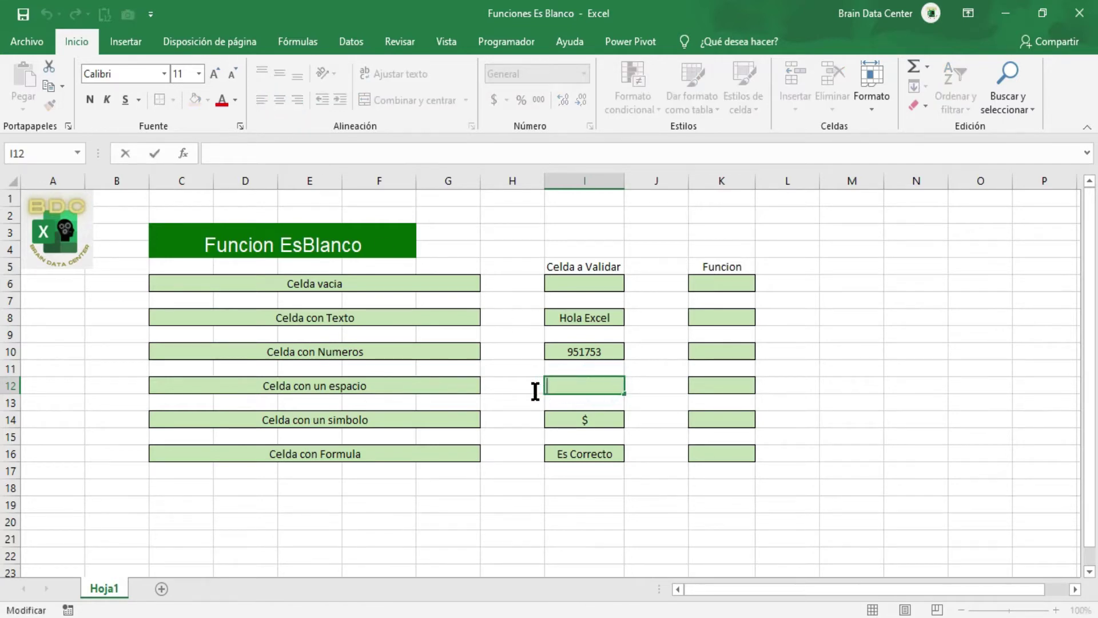
click(638, 400)
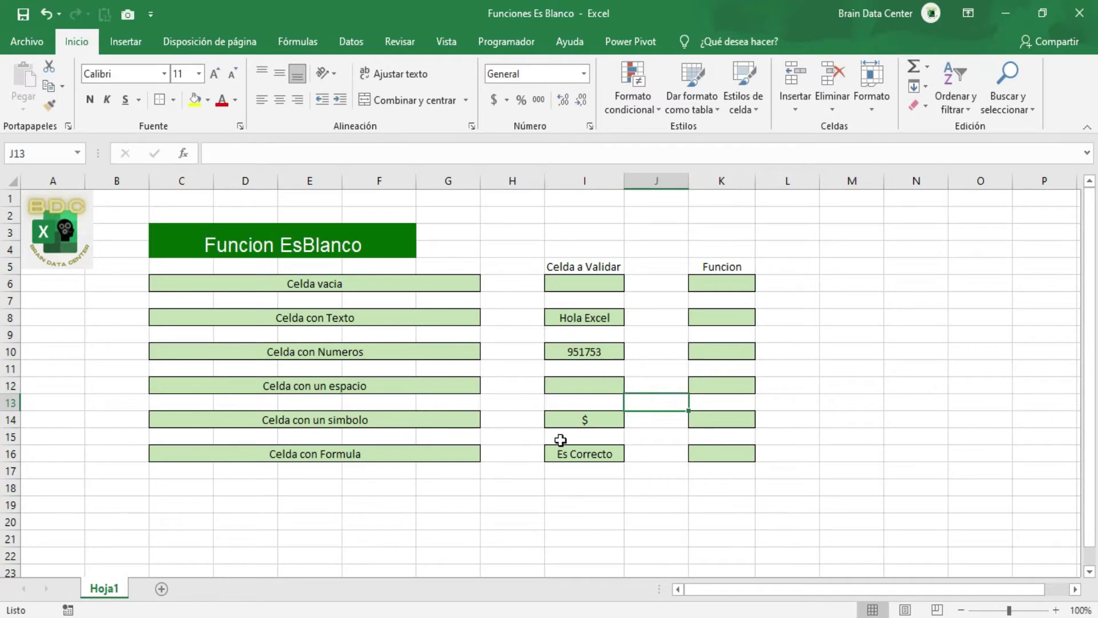
click(595, 456)
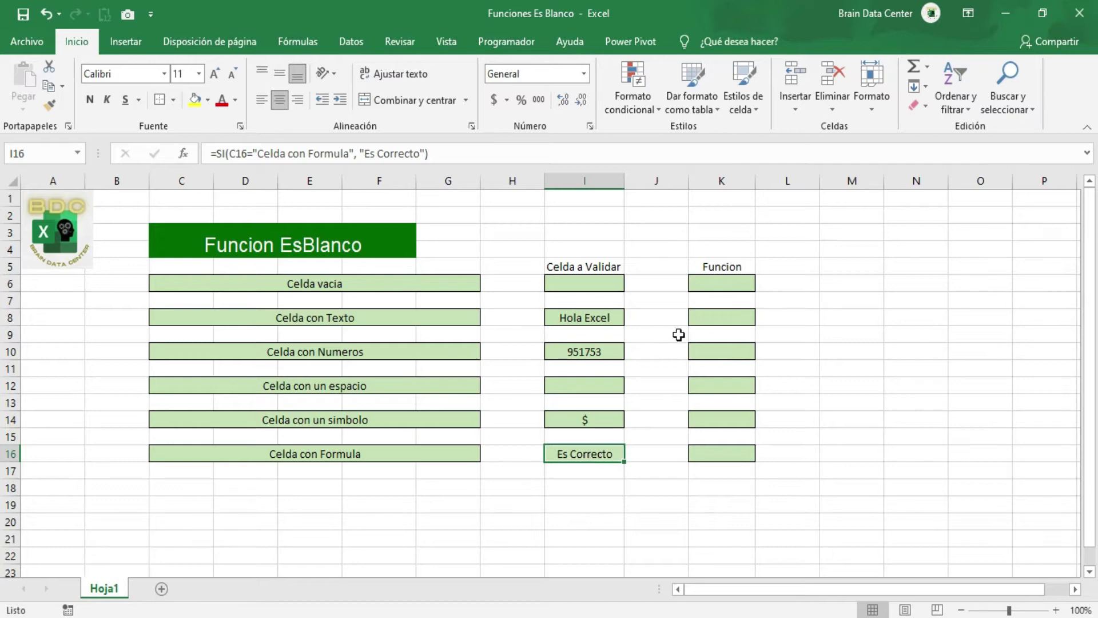
Enter =ESBLANCO(I6) in K6 so the empty test cell returns VERDADERO.
click(721, 286)
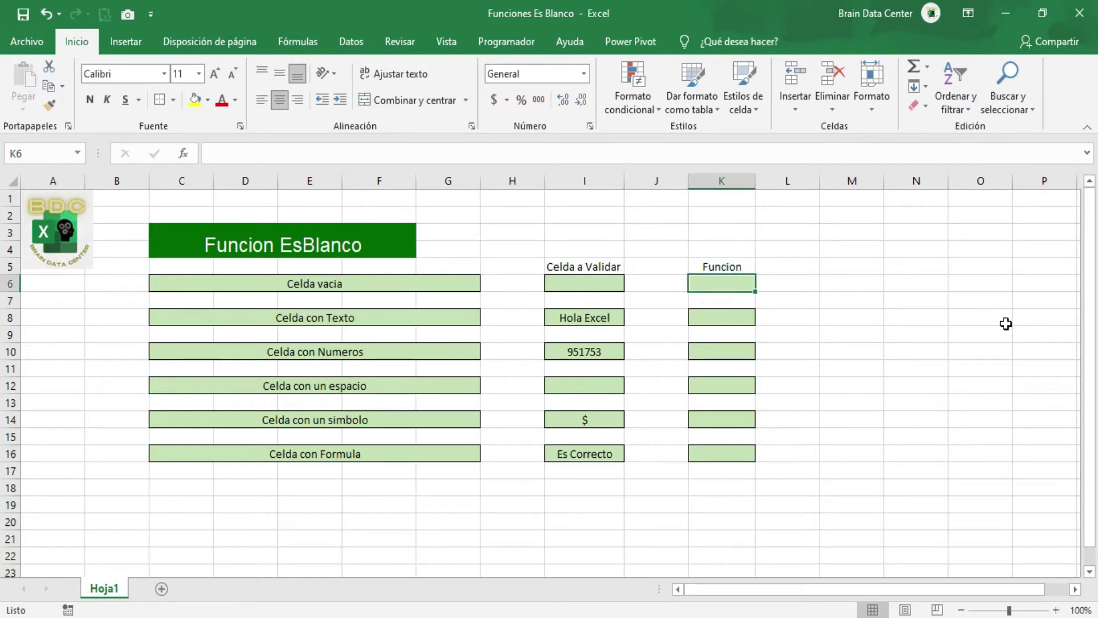
text(=es)
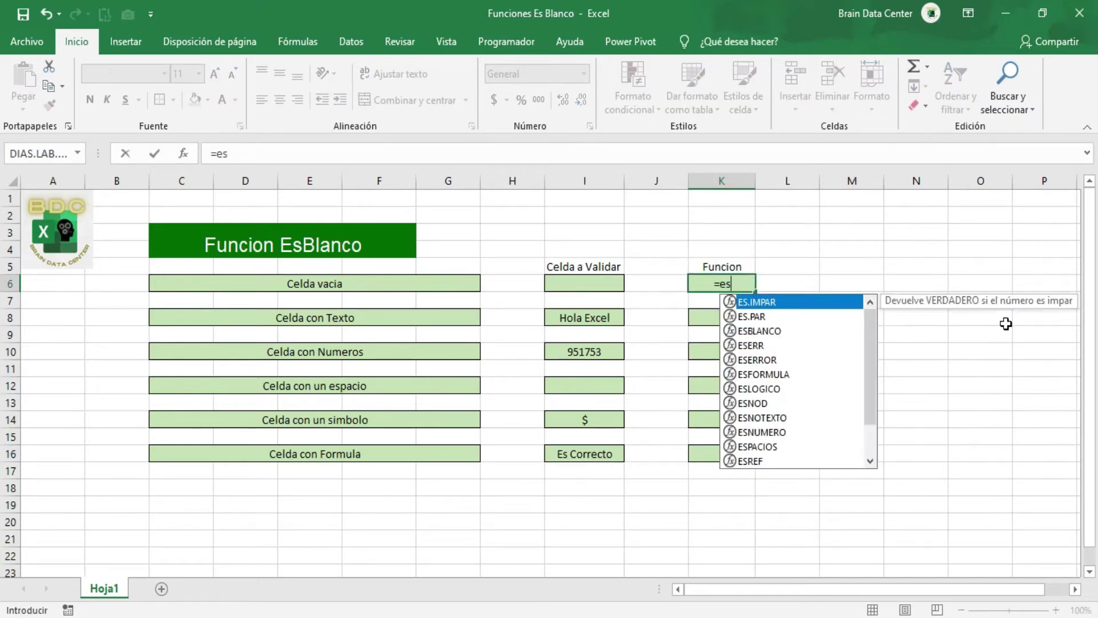
key(Down)
key(Down)
key(Tab)
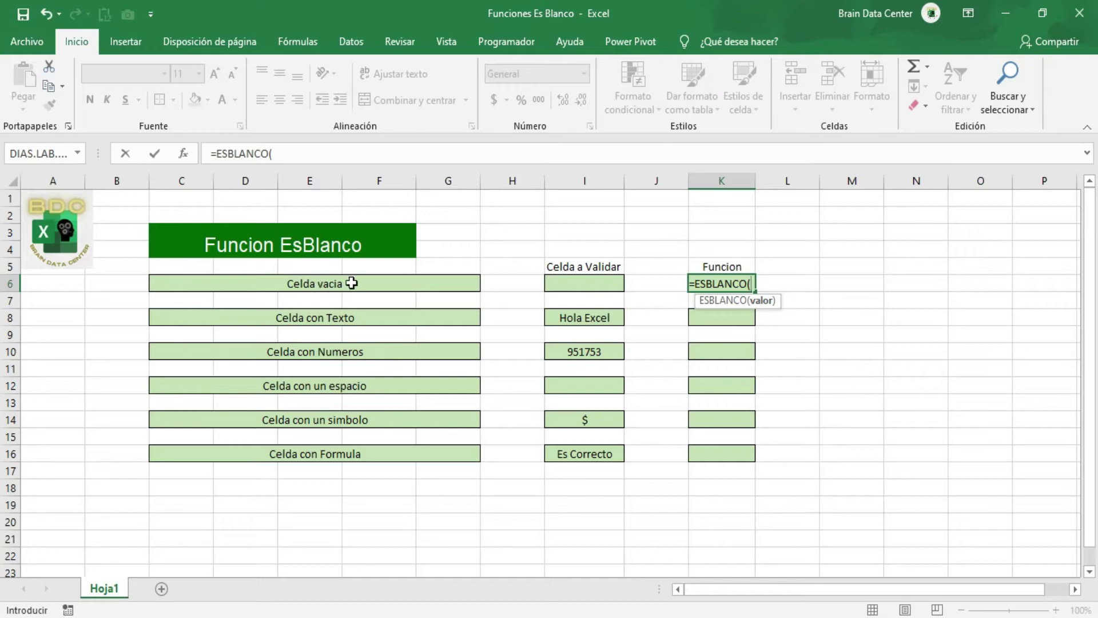
click(581, 284)
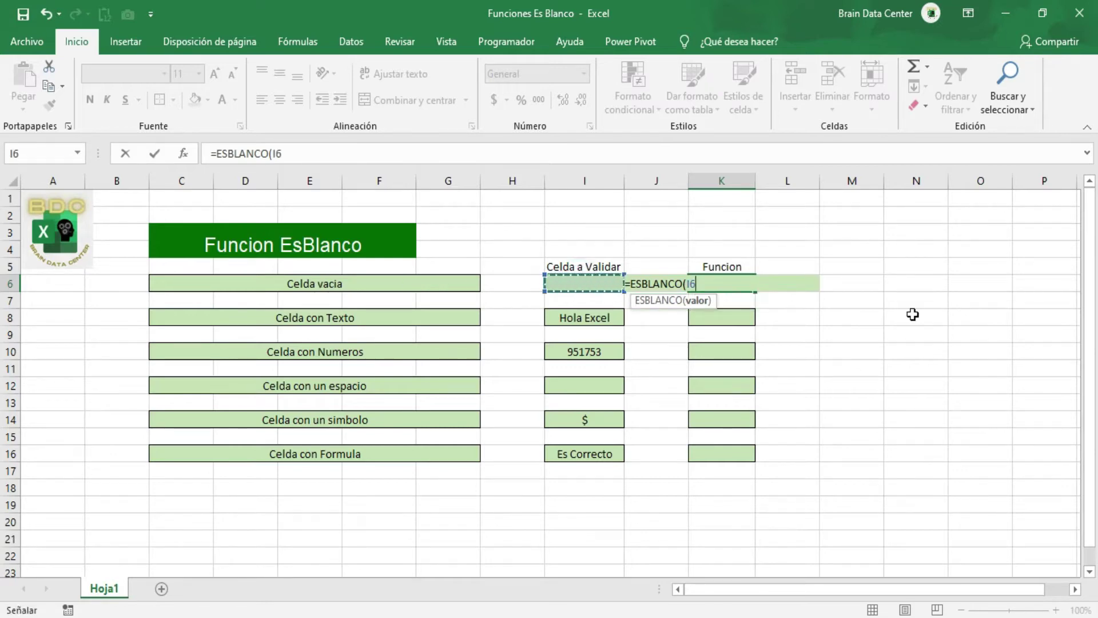
text())
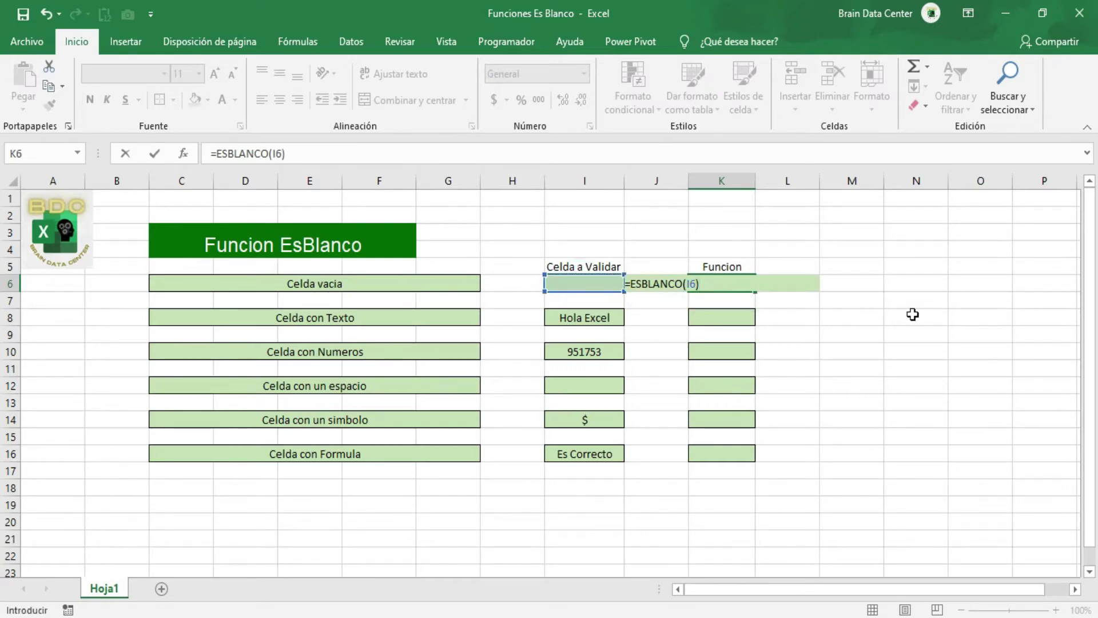
key(Return)
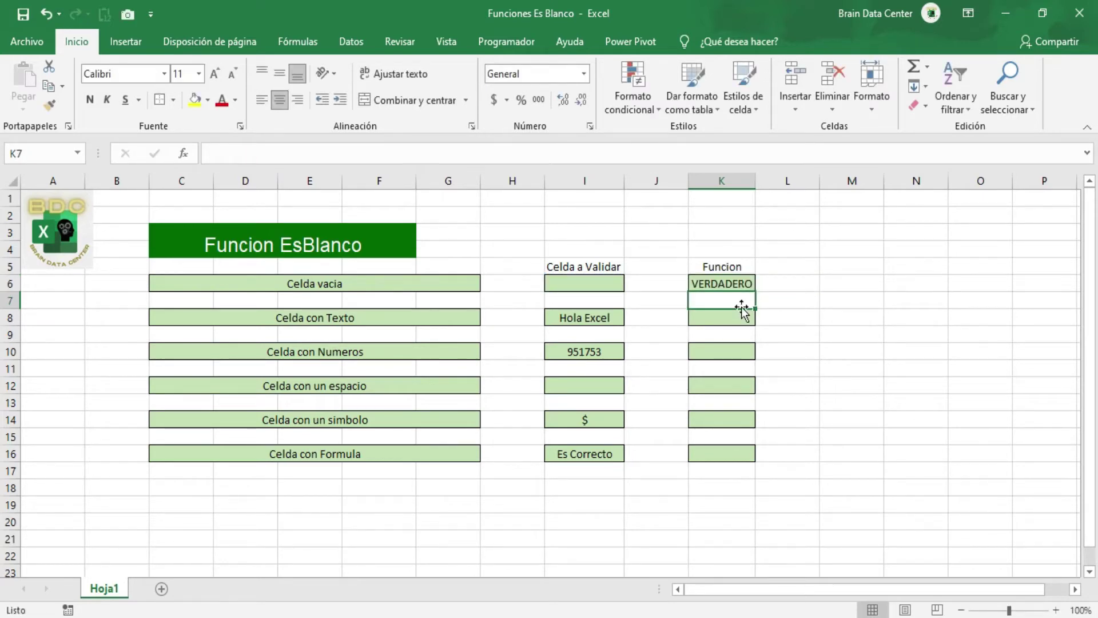
Copy the ESBLANCO blank check from K6 down into K8 and K10.
click(739, 282)
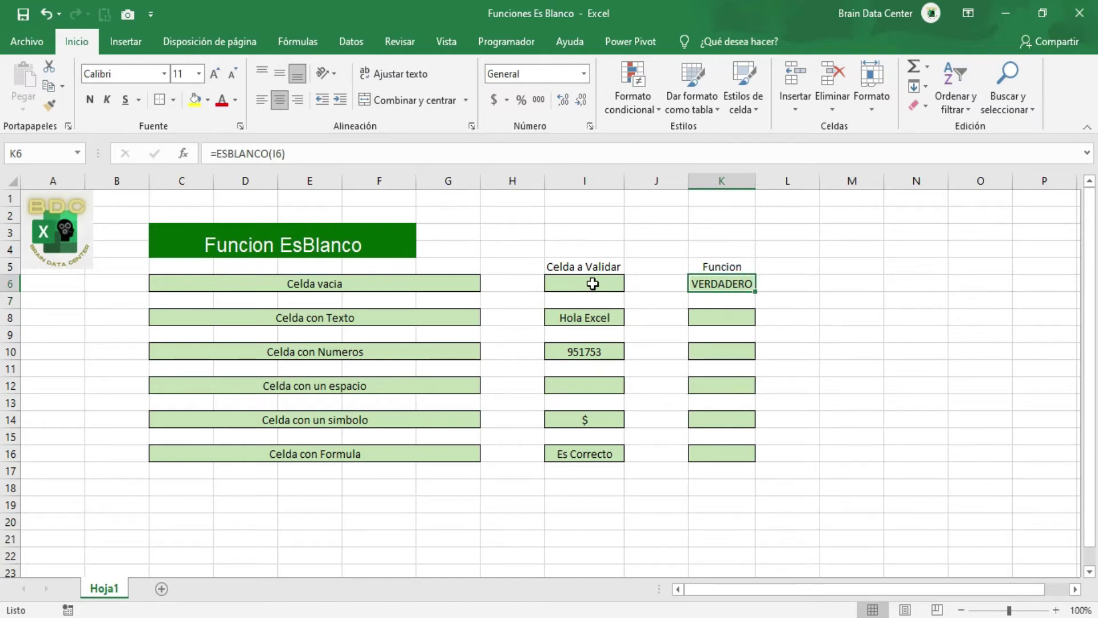
click(732, 319)
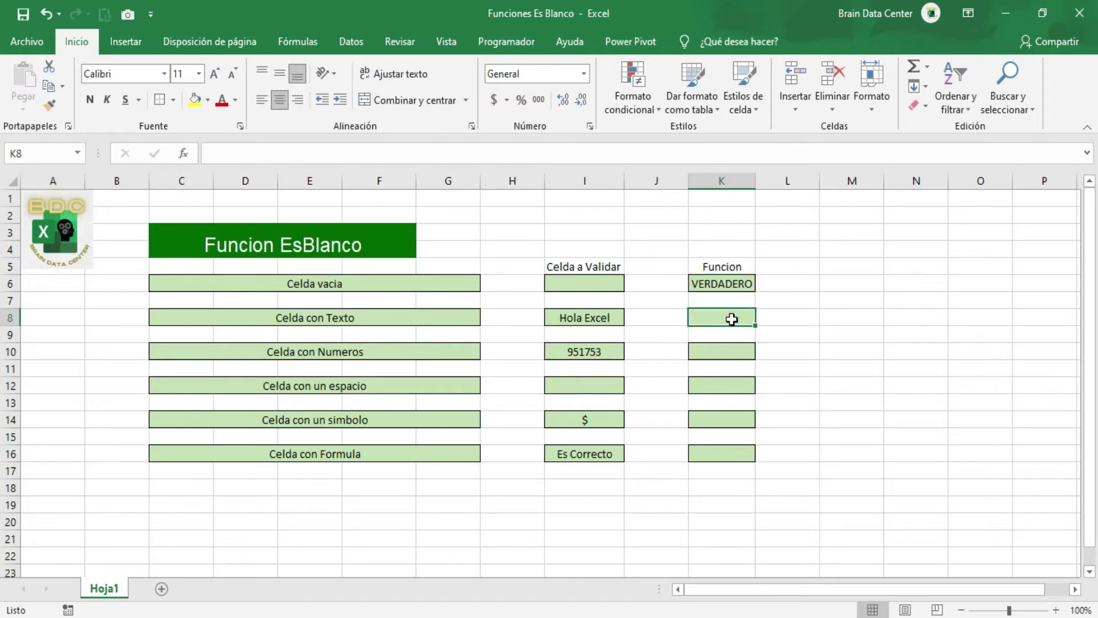
key(Up)
key(ctrl+c)
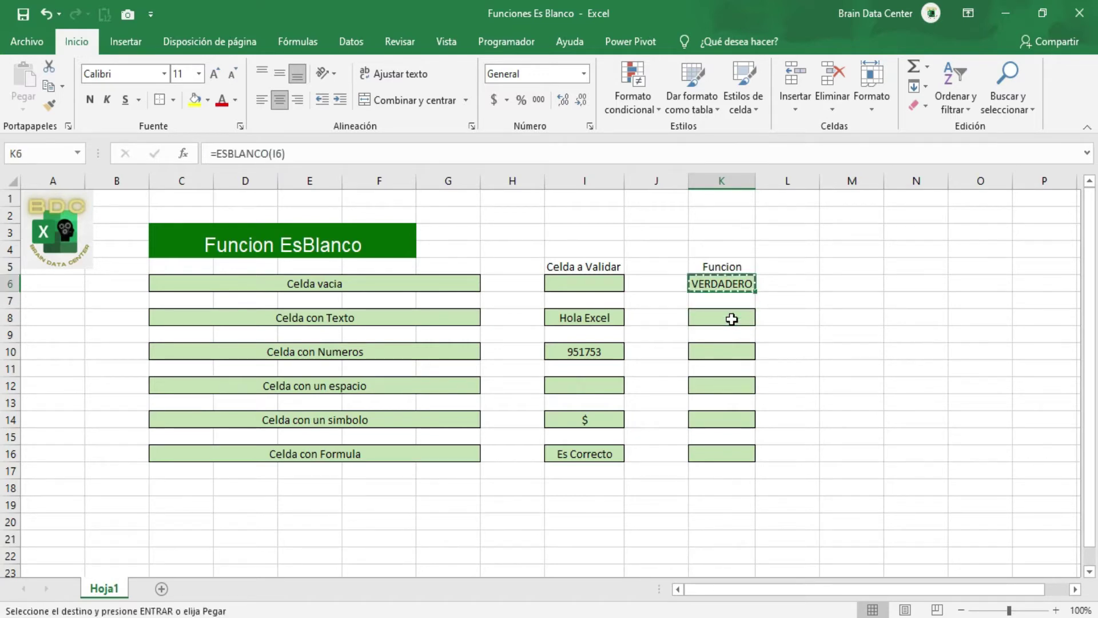
key(Down)
key(Return)
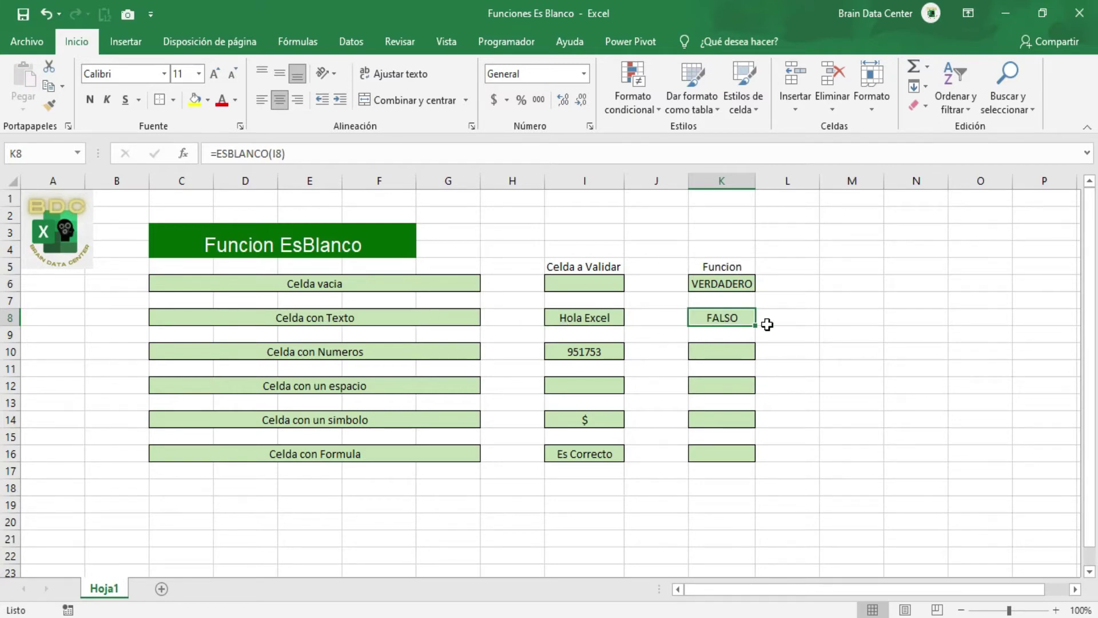
key(ctrl+c)
key(Down)
key(Down)
key(Return)
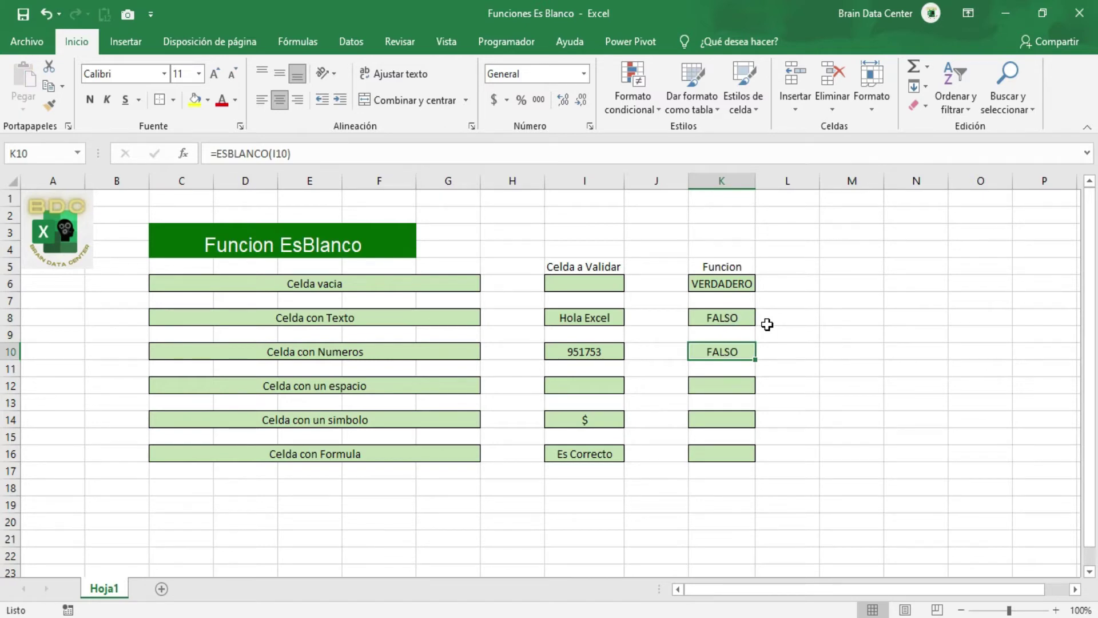
Fill the blank check into K12, K14 and K16, each returning FALSO.
key(ctrl+c)
key(Down)
key(Down)
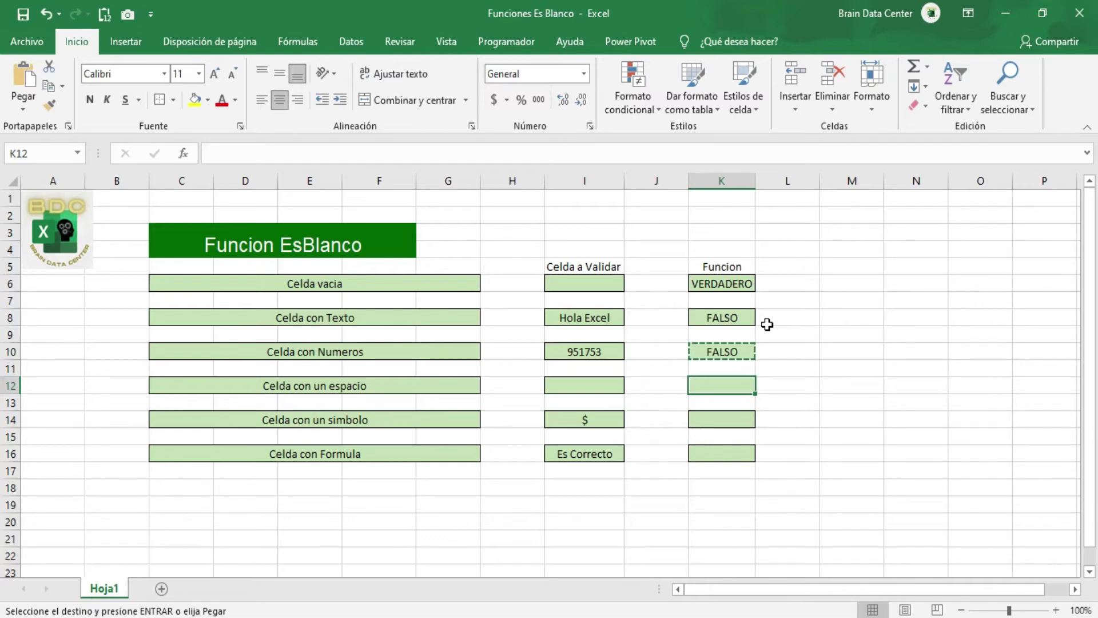
key(Return)
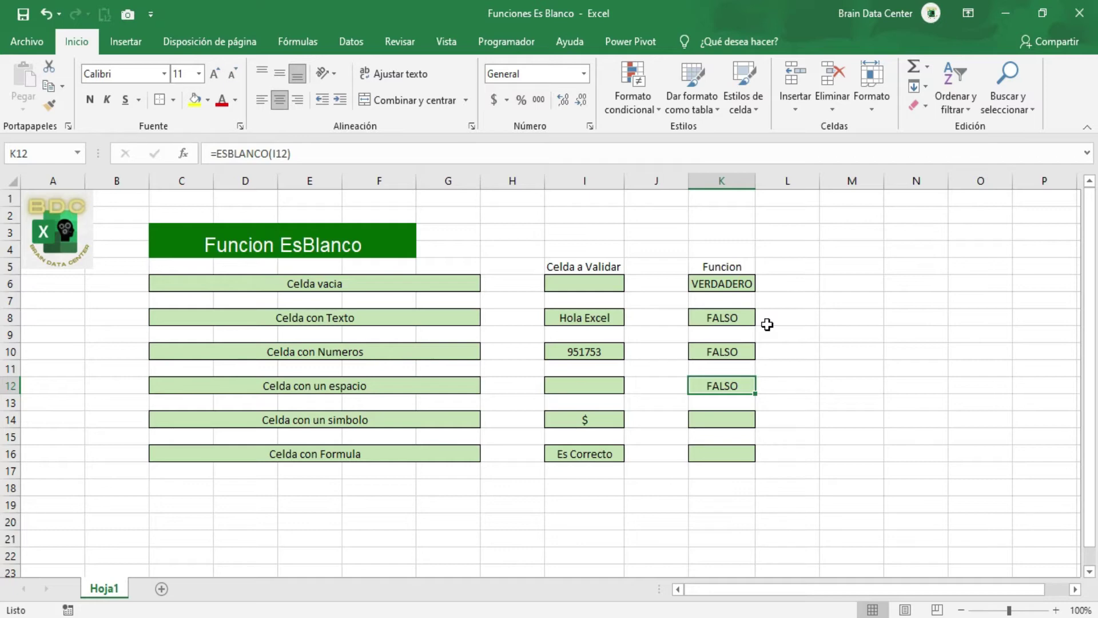
key(ctrl+c)
key(Down)
key(Down)
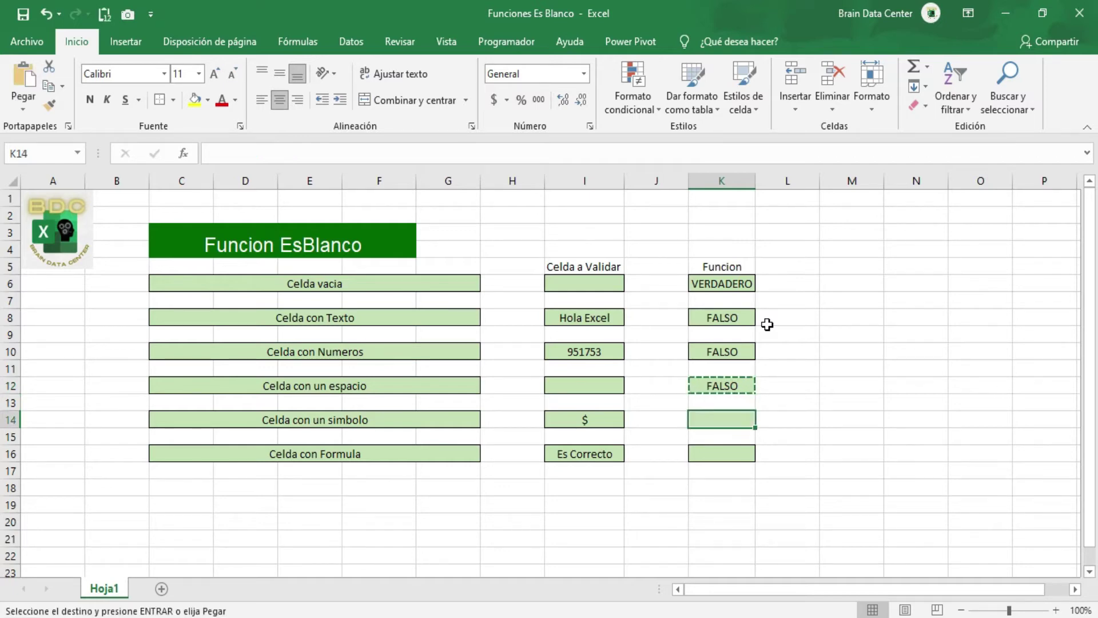
key(ctrl+v)
key(Down)
key(Down)
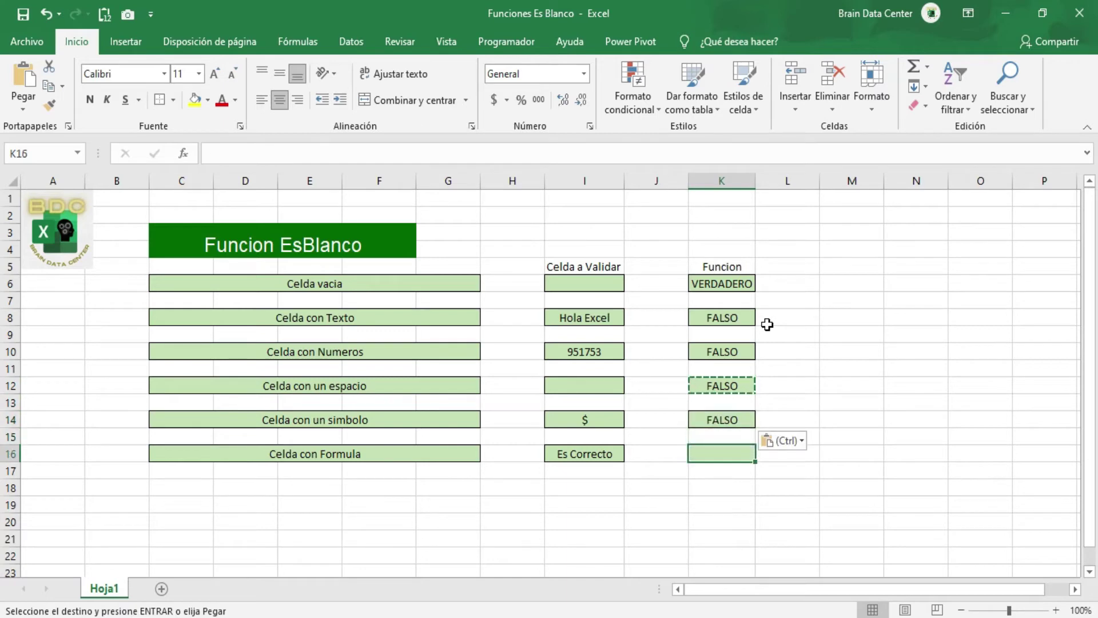
key(Return)
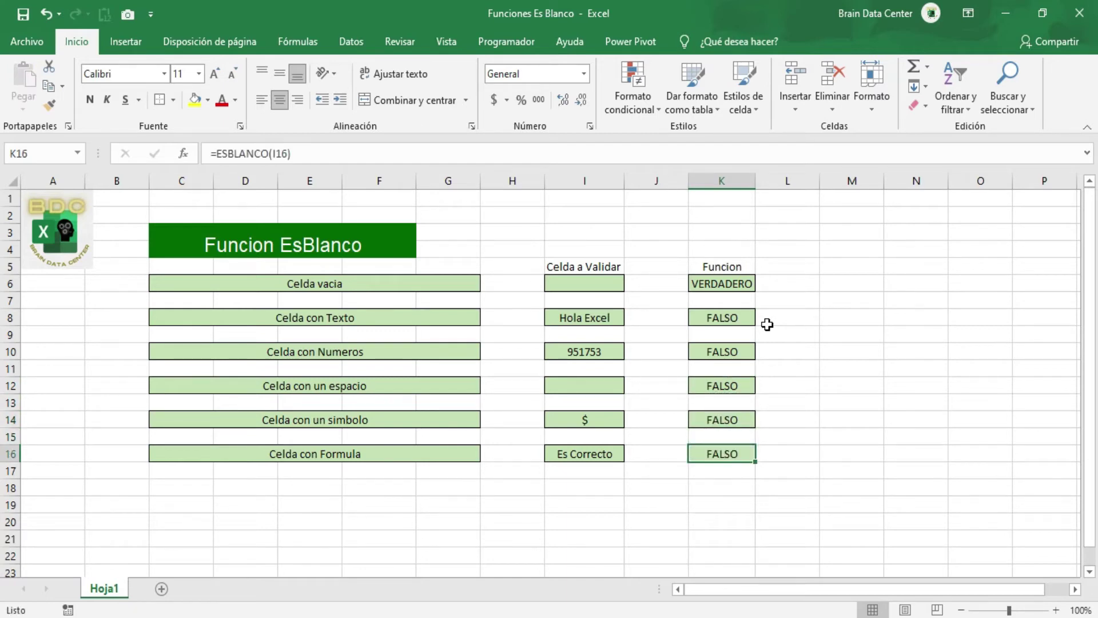
key(Left)
key(Left)
key(Right)
key(Up)
key(Up)
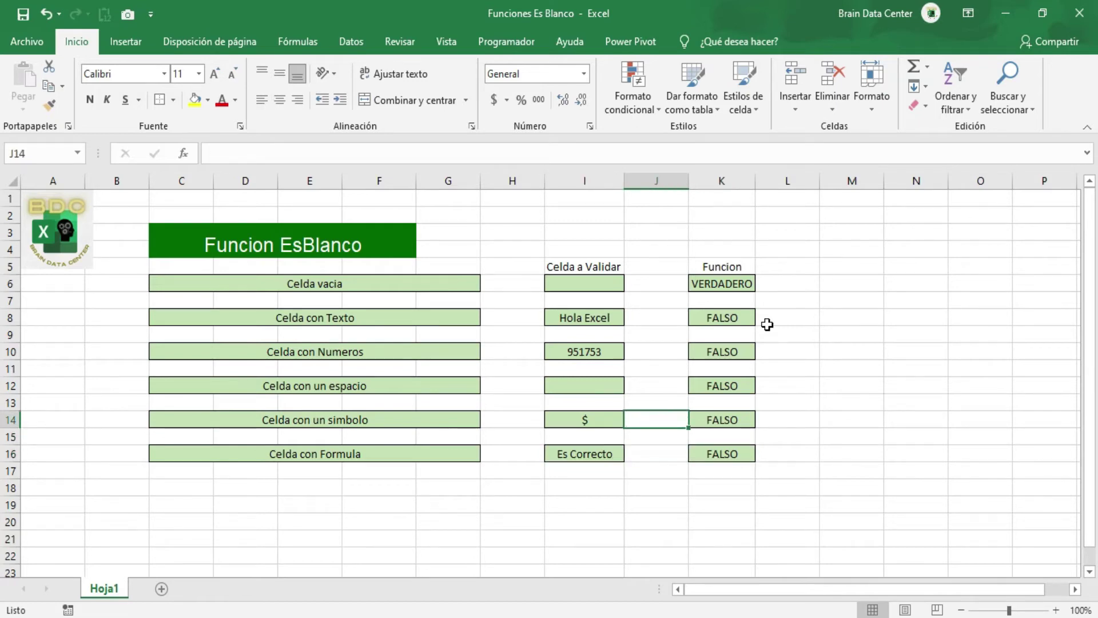
key(Up)
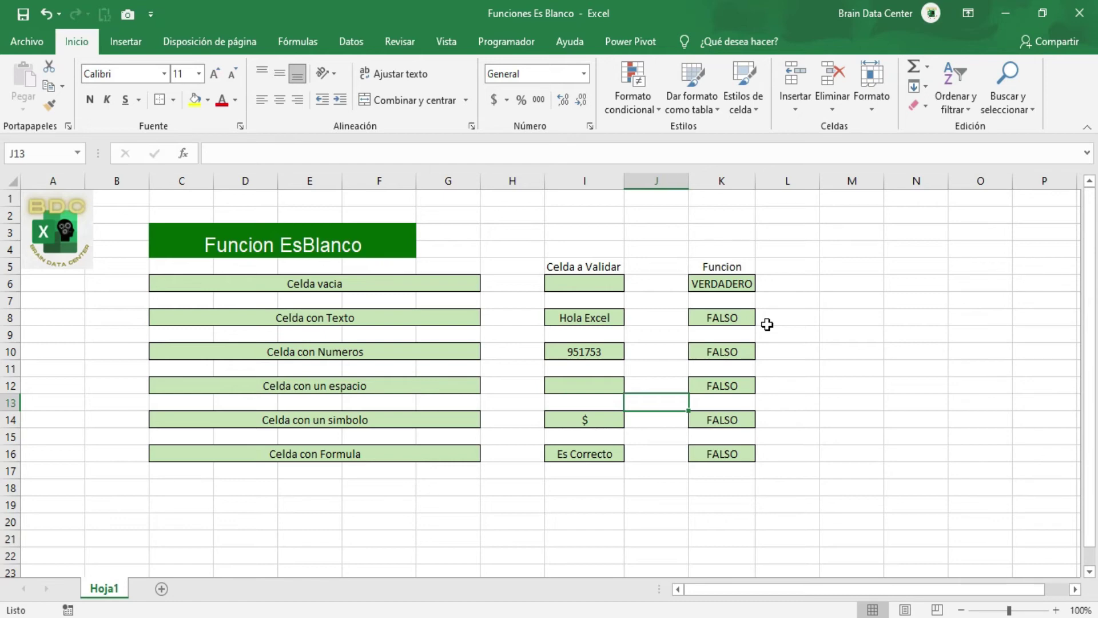
Replace I12's typed space with =CARACTER(160) and confirm K12 still shows FALSO.
key(Up)
key(Left)
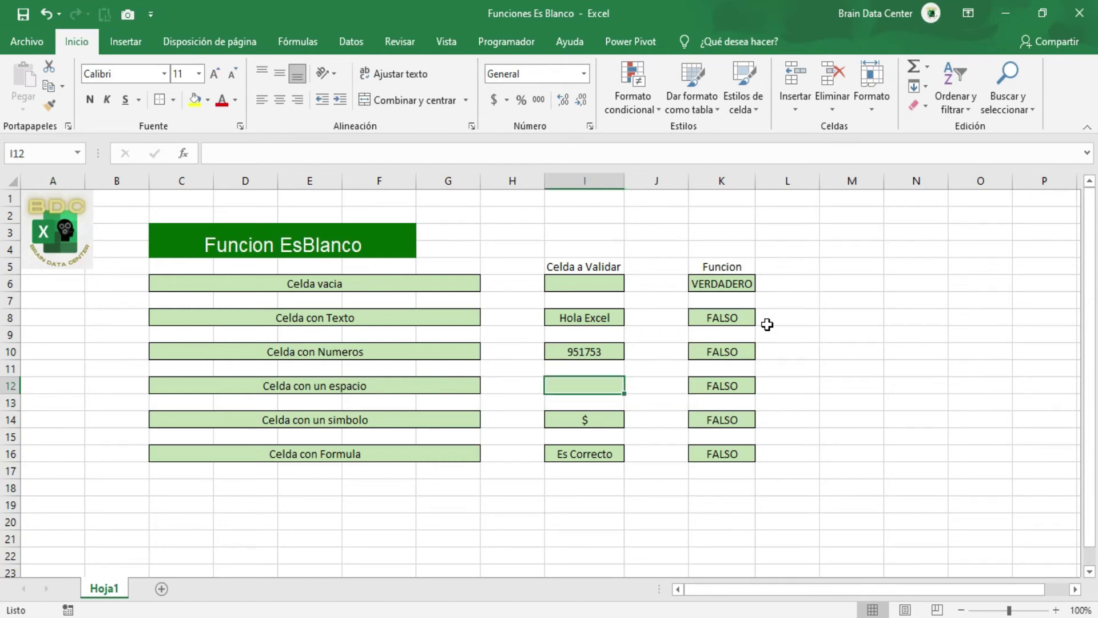
text(=)
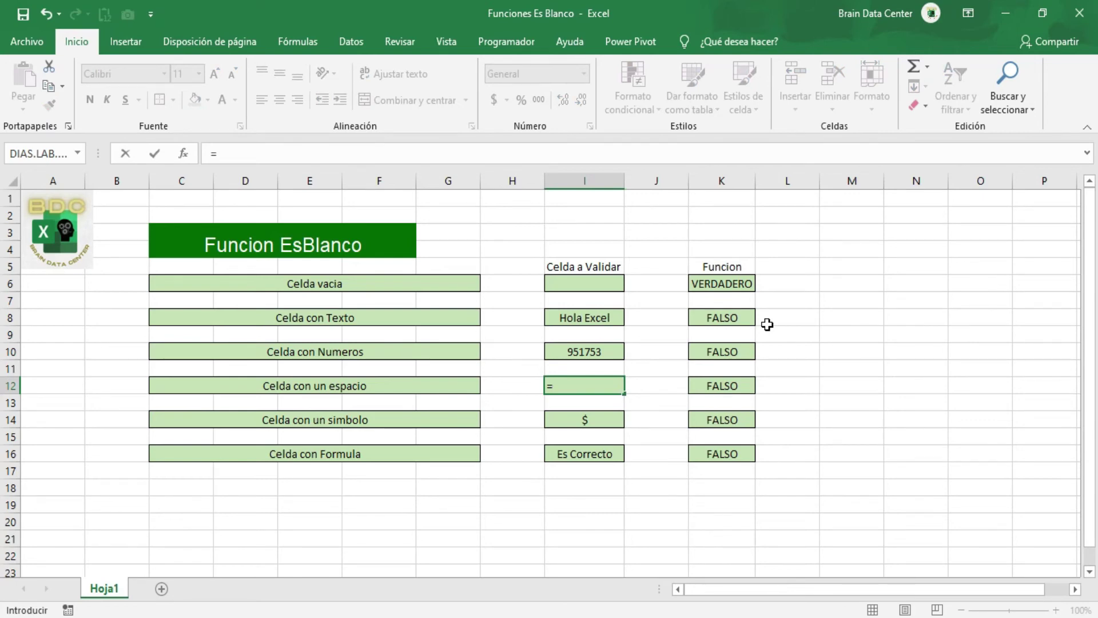
text(cara)
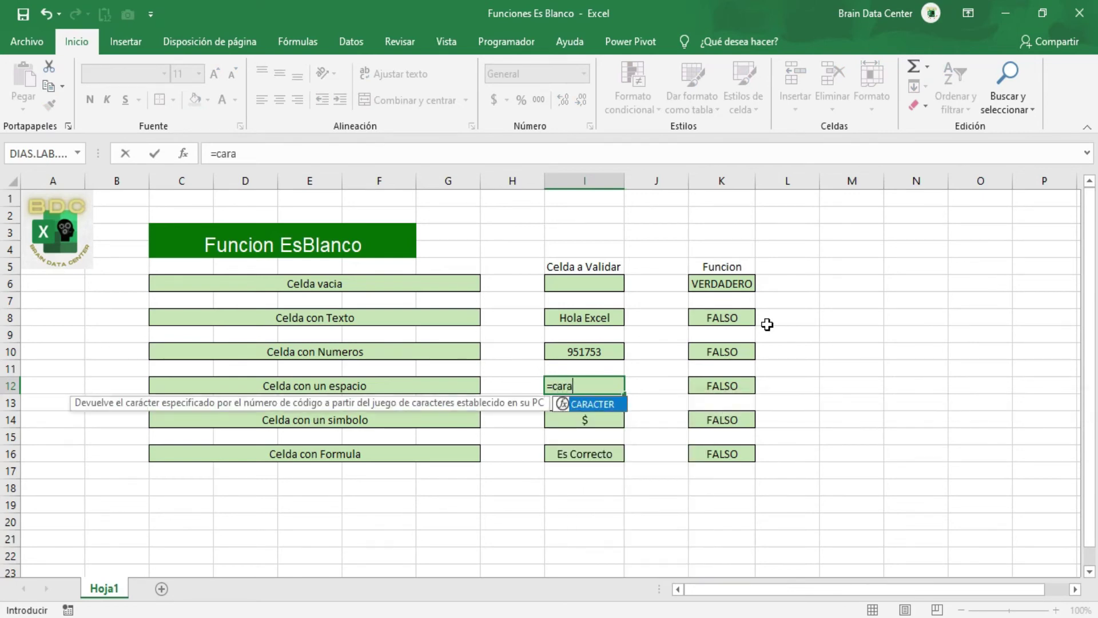
key(Tab)
text(16)
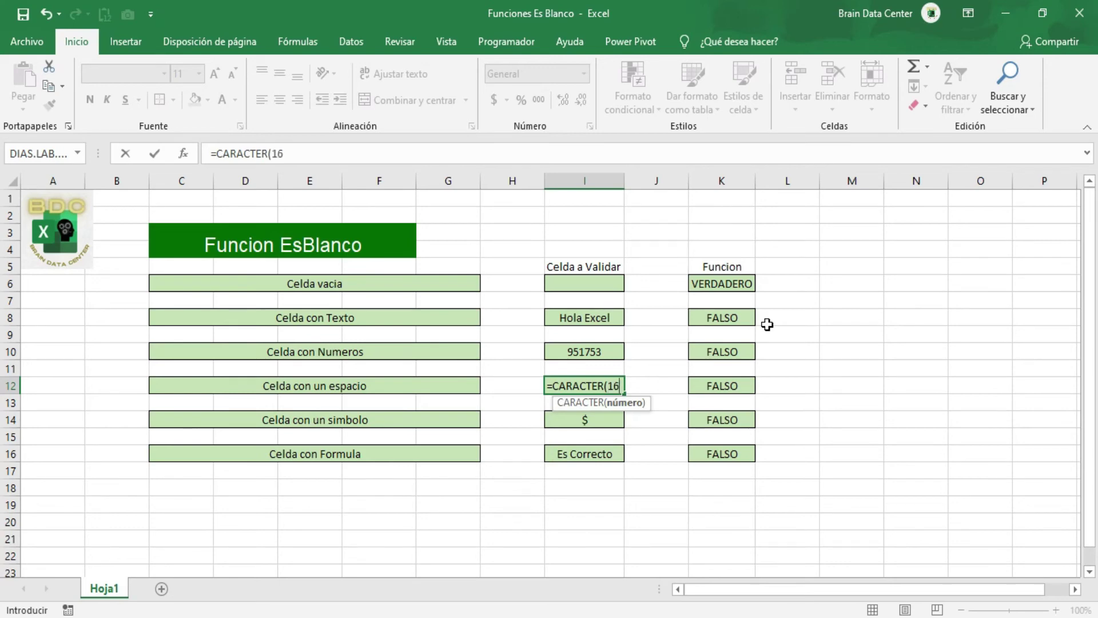
text(0))
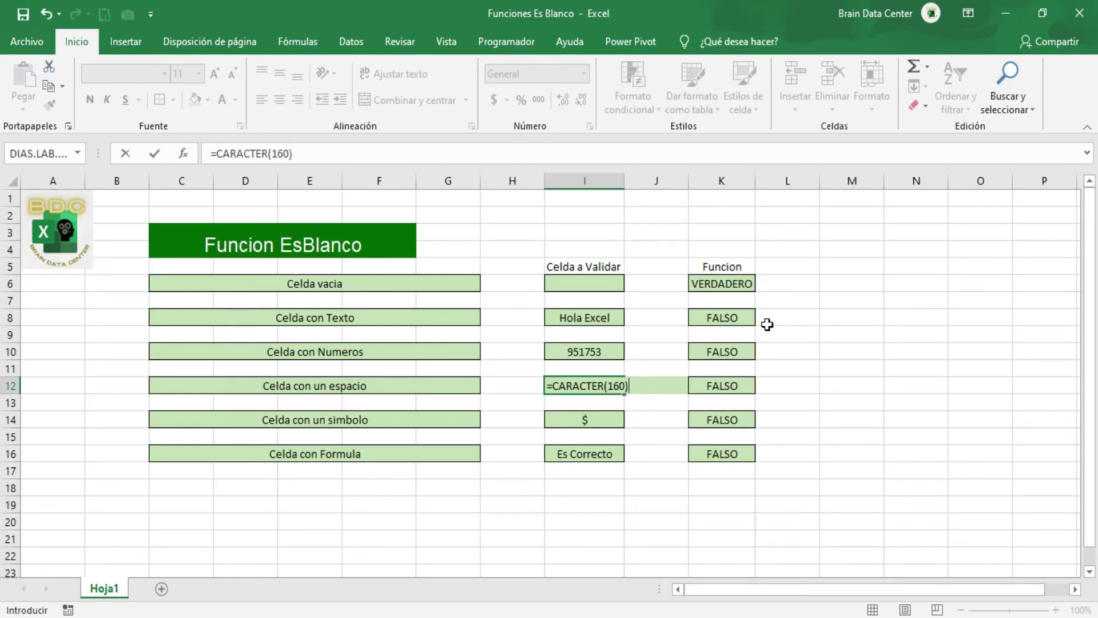
key(Return)
key(Up)
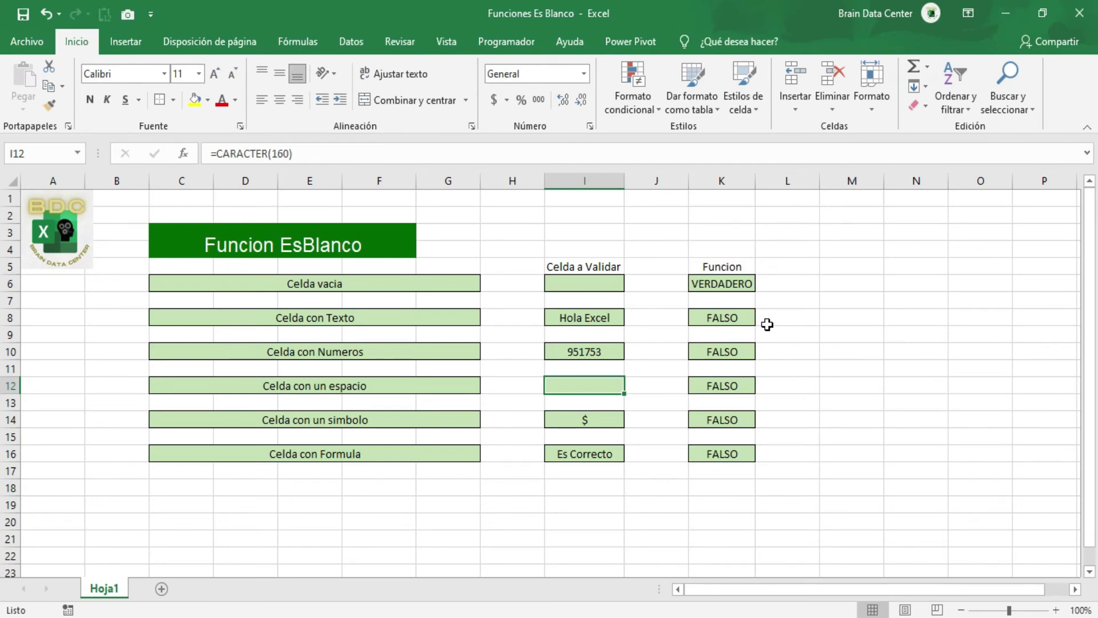
key(Right)
key(Right)
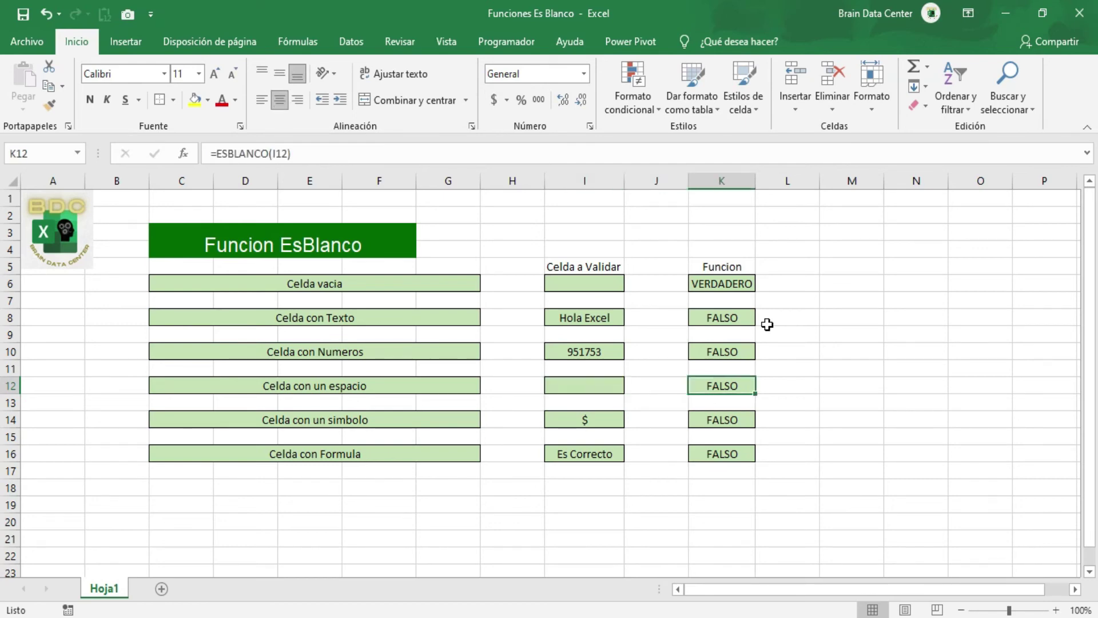
key(Left)
key(Left)
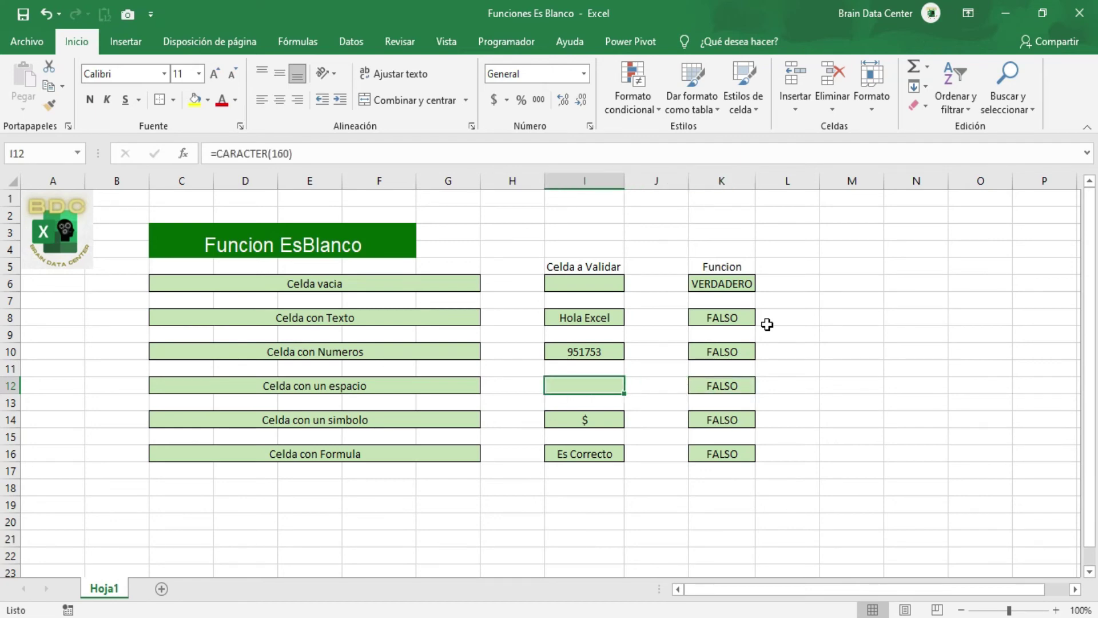
key(Delete)
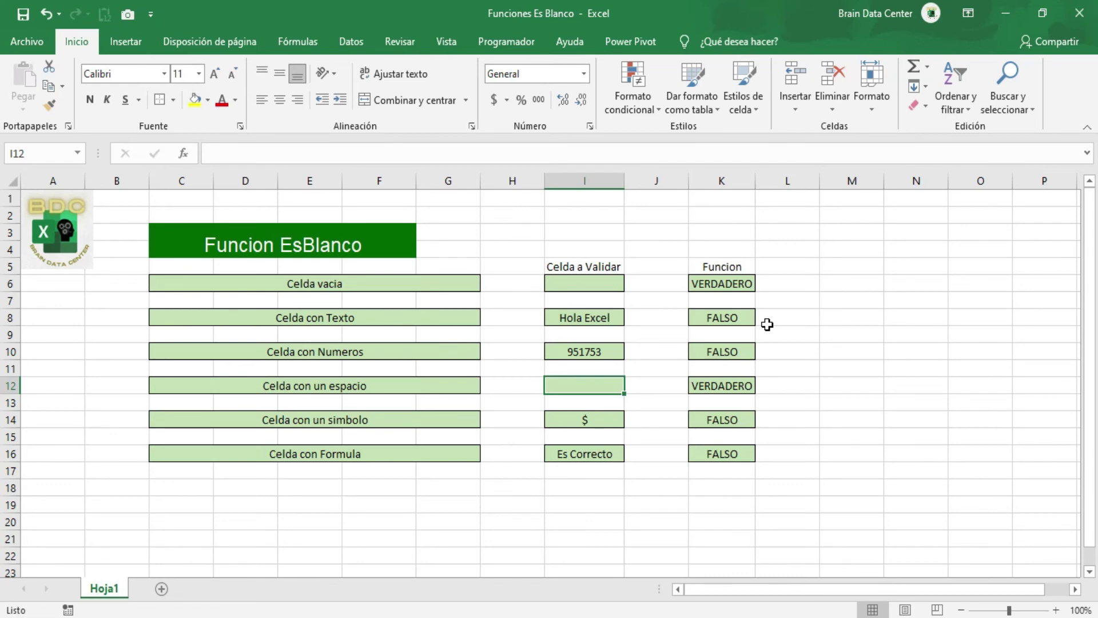
key(ctrl+z)
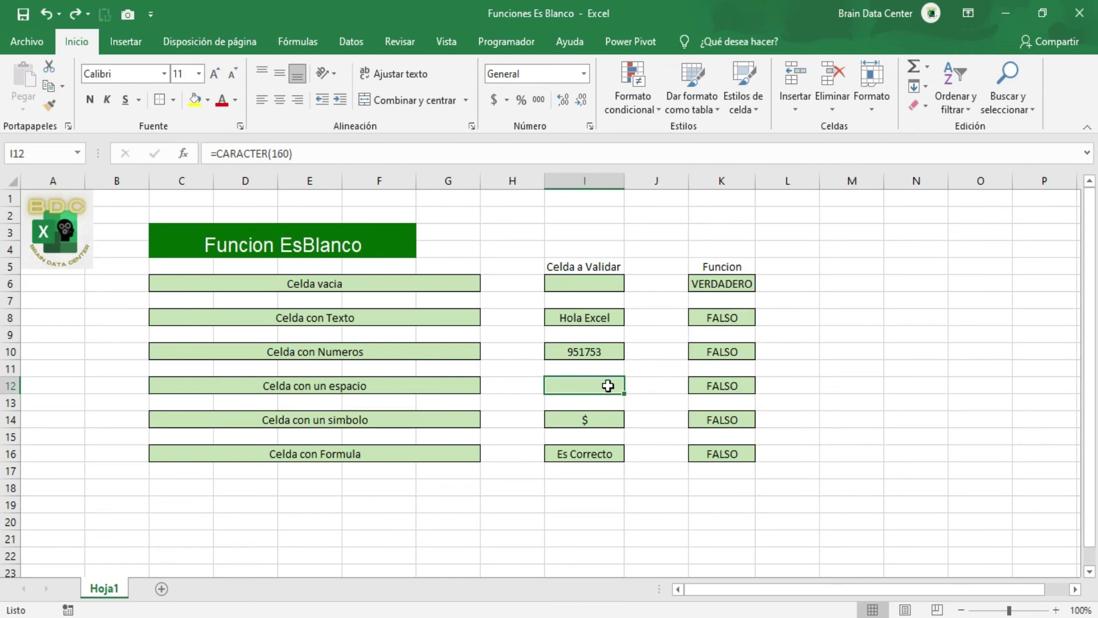
click(650, 387)
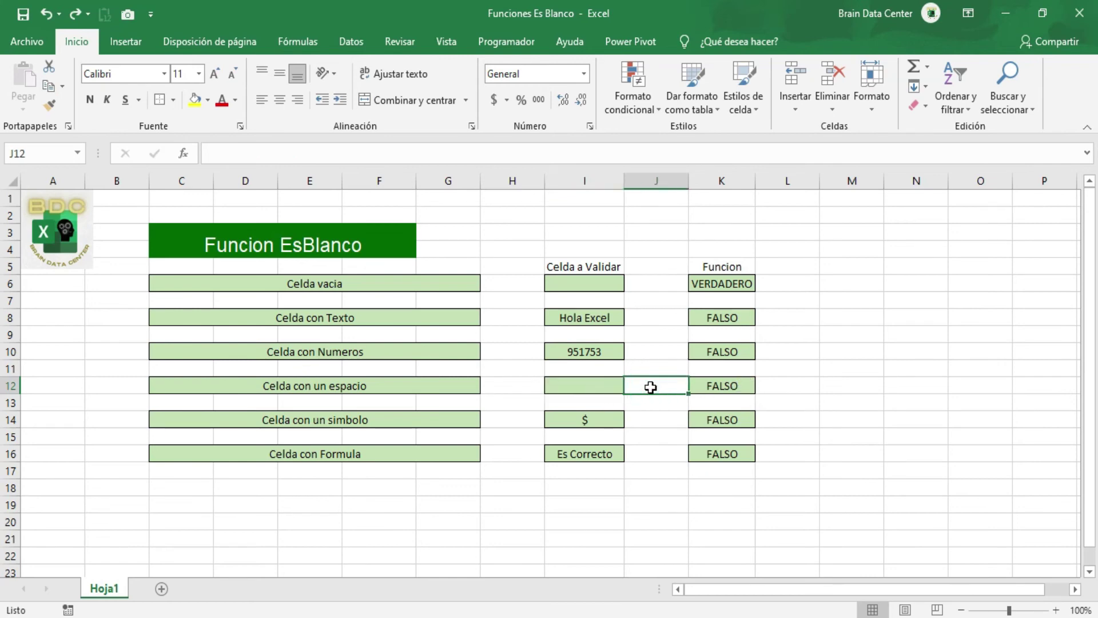